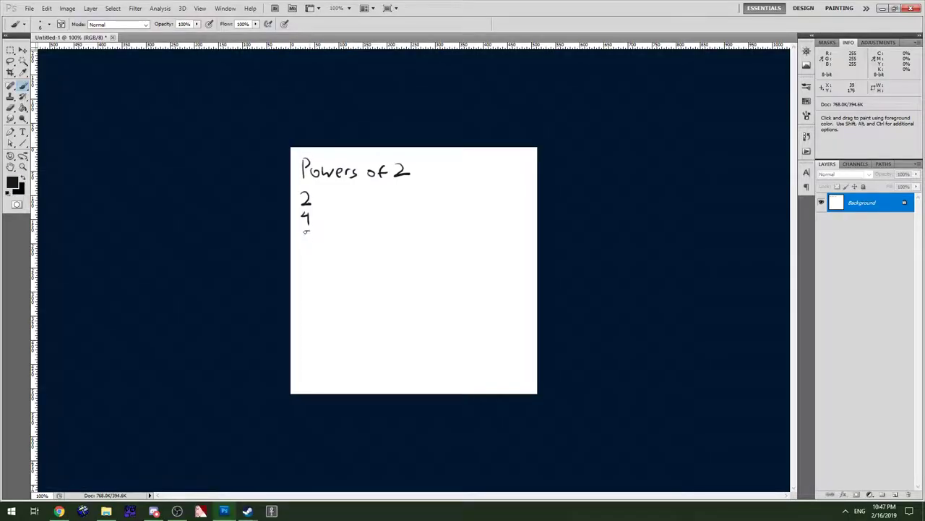
- Handwrite the remaining powers of 2 under the heading in two columns, from 8 through 64 and from 128 through 2048
left_click_drag(311, 231, 303, 265)
left_click_drag(313, 251, 308, 259)
left_click_drag(304, 292, 302, 300)
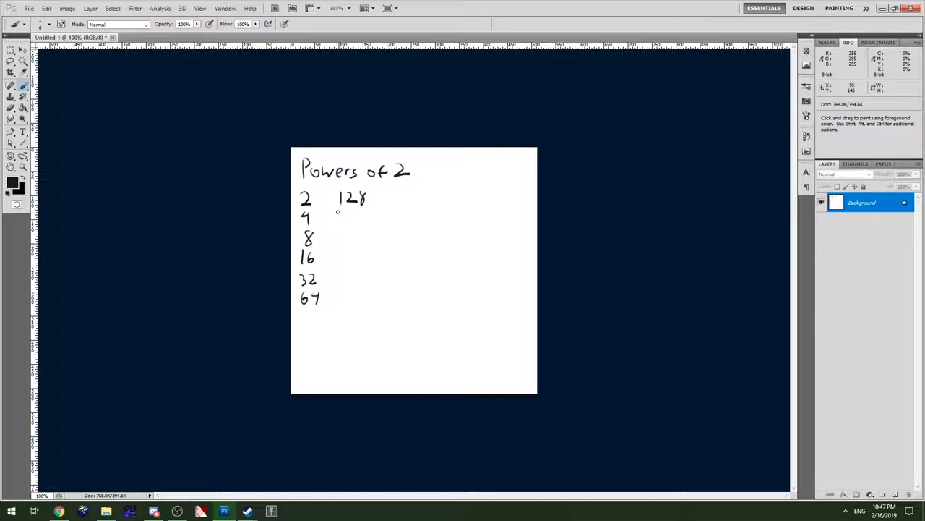
left_click_drag(355, 214, 357, 220)
mouse_move(363, 232)
left_mouse_down()
mouse_move(344, 255)
mouse_move(369, 252)
mouse_move(345, 283)
left_mouse_up()
left_click_drag(352, 275, 350, 275)
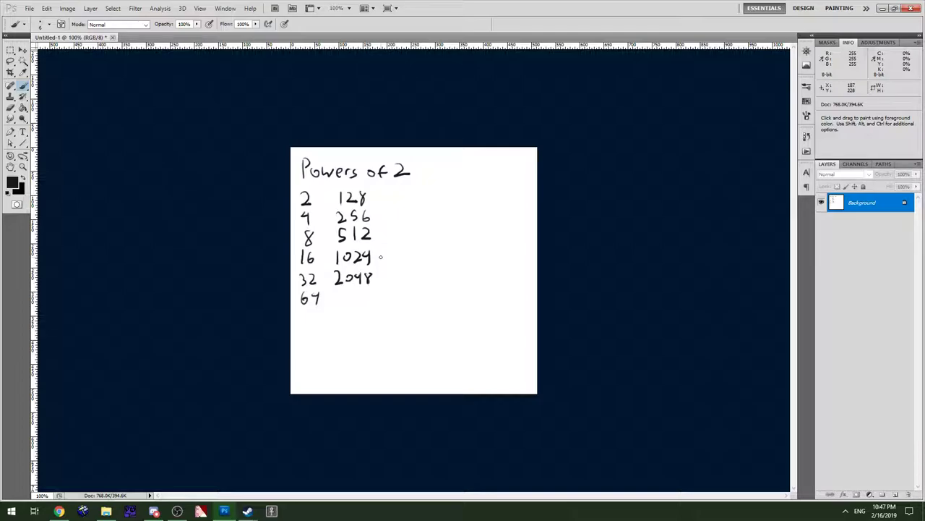
- Save the image to the desktop in Targa format as sprayortexture.tga at 24 bits/pixel
left_click(29, 8)
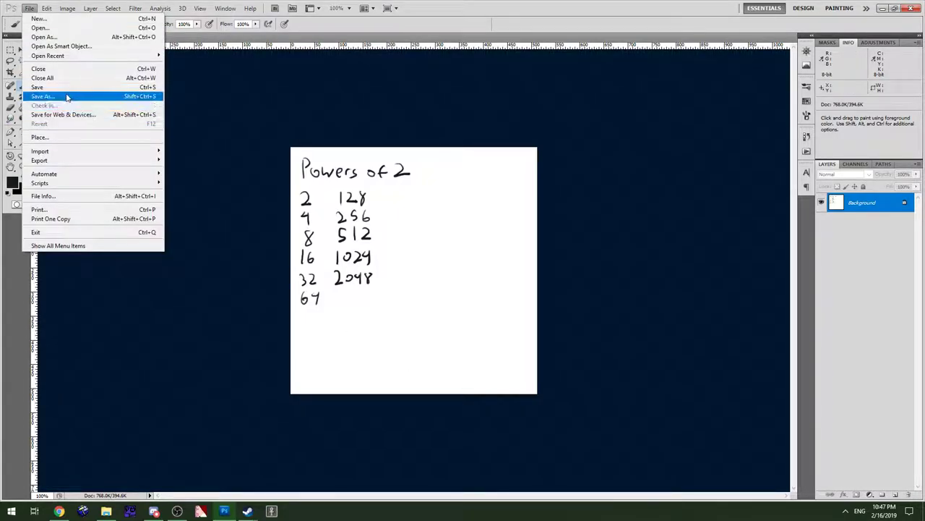
left_click(66, 98)
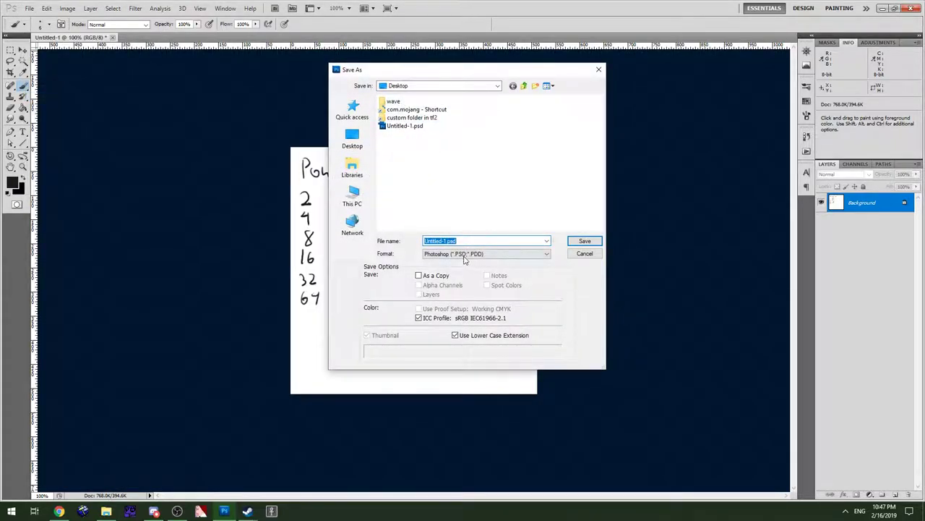
left_click(465, 257)
left_click(452, 370)
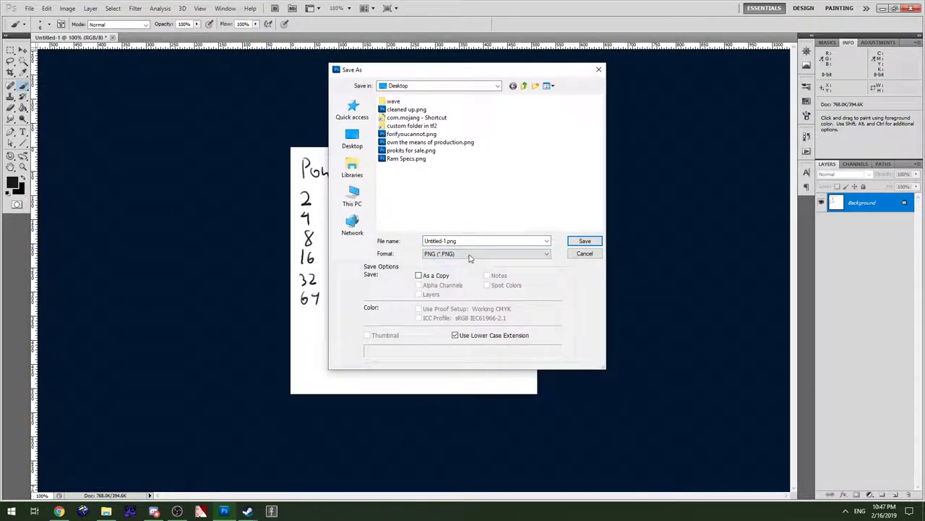
left_click(470, 255)
left_click(460, 388)
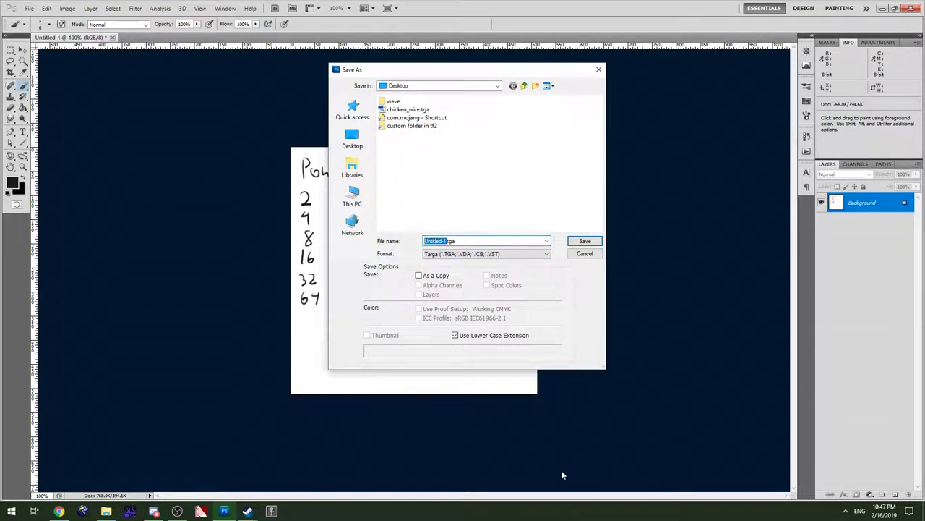
type("sprayortext")
key("Return")
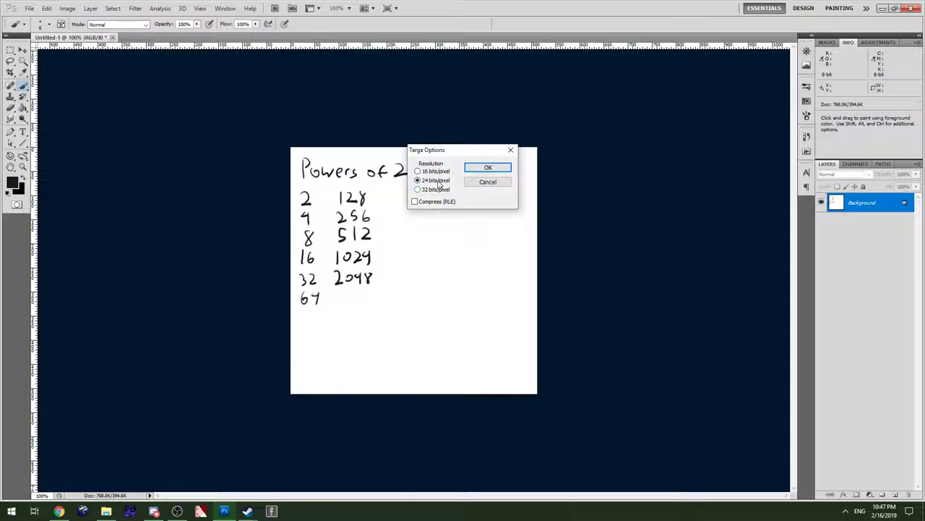
left_click(485, 168)
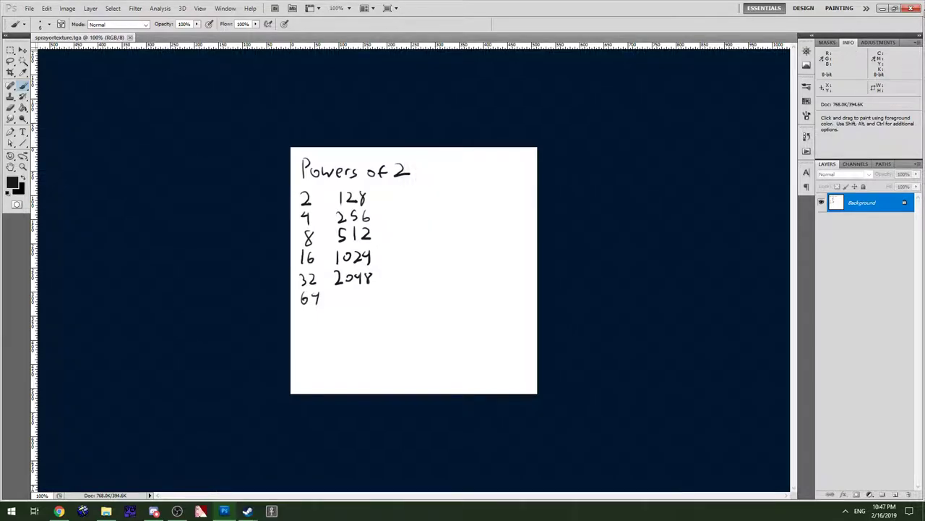
- Switch to VTFEdit and import sprayortexture.tga from the desktop with Generate Mipmaps enabled
left_click(882, 9)
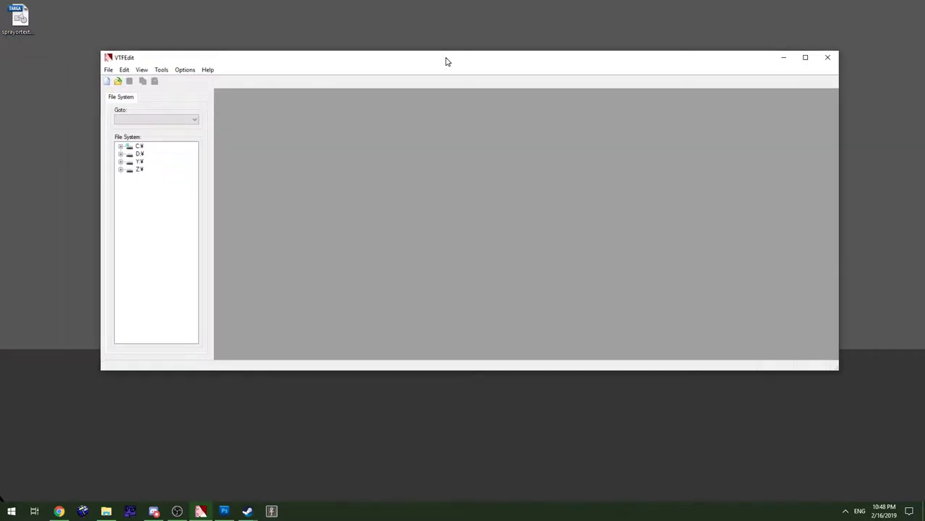
left_click_drag(447, 60, 483, 63)
left_click(146, 75)
left_click(187, 140)
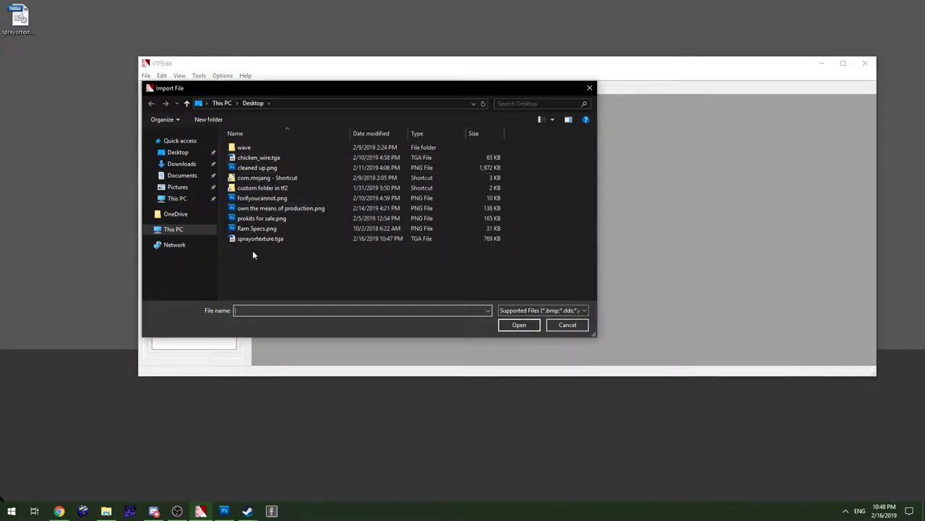
left_click(267, 239)
left_click(519, 325)
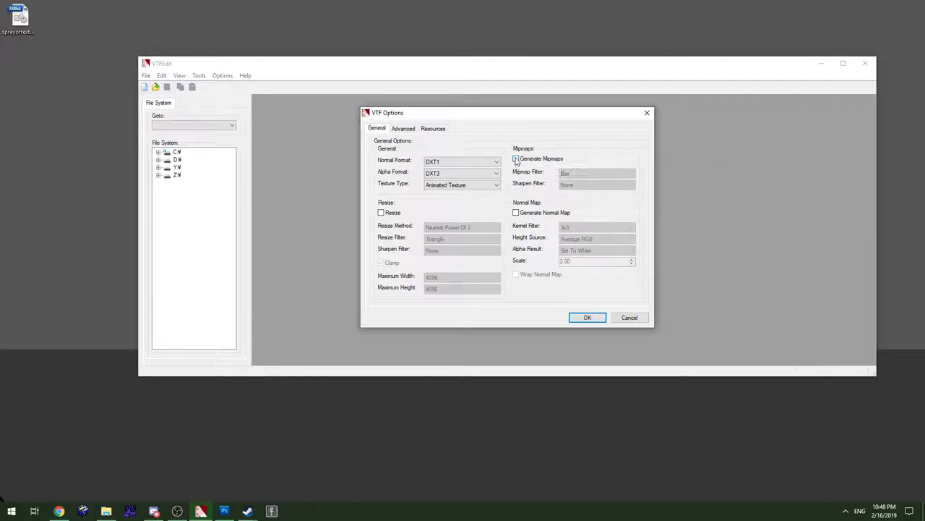
left_click(522, 159)
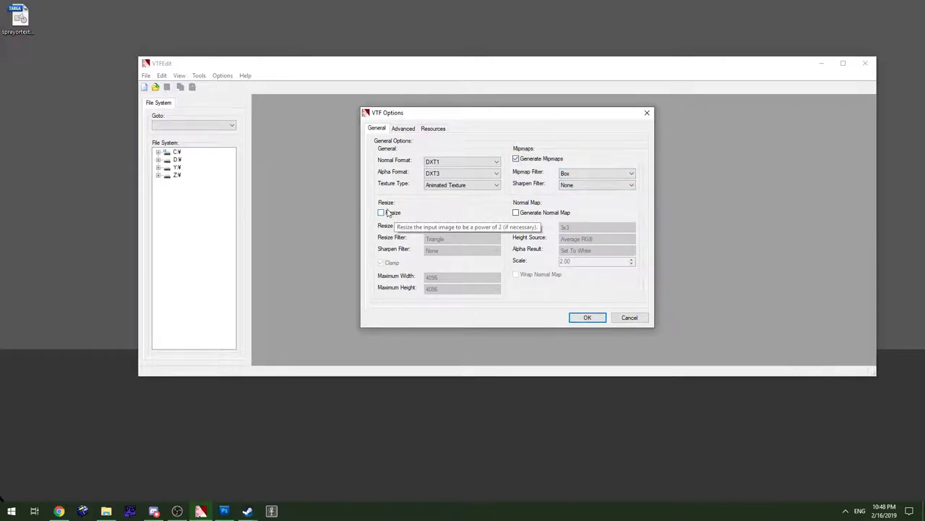
left_click(582, 316)
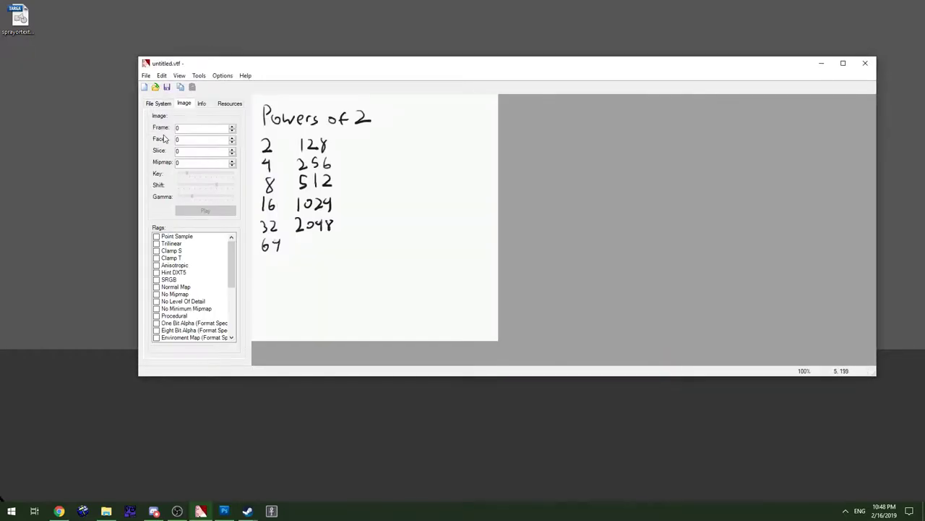
- Save the imported texture to the desktop as the VTF file sprayortexture
left_click(146, 75)
left_click(177, 124)
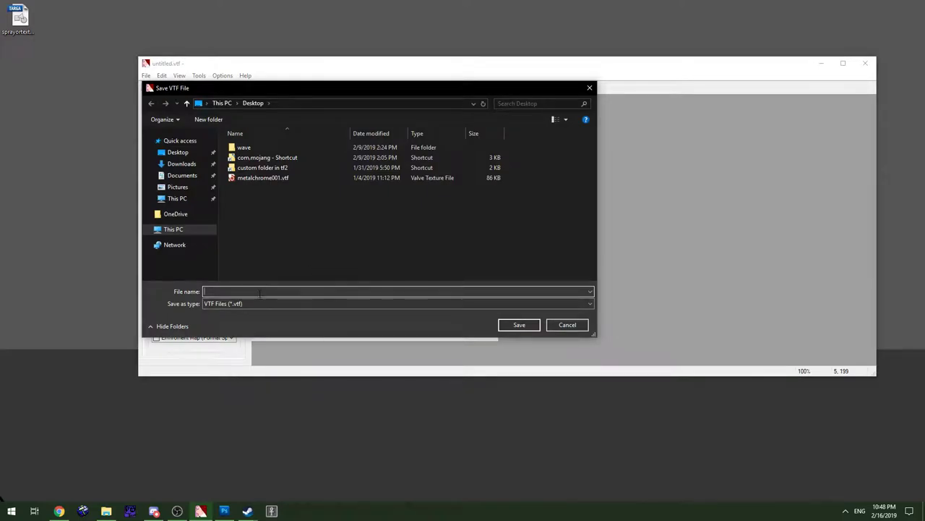
type("spray")
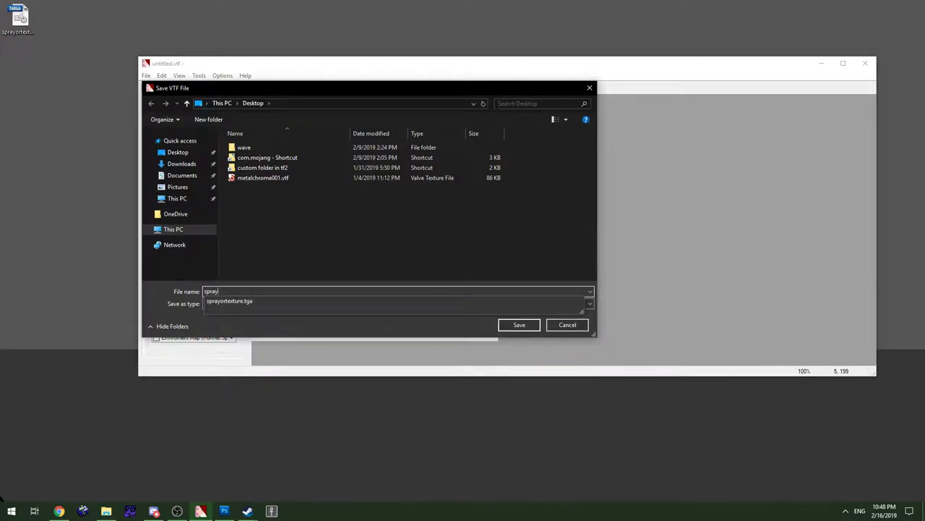
type("ortexture")
key("Return")
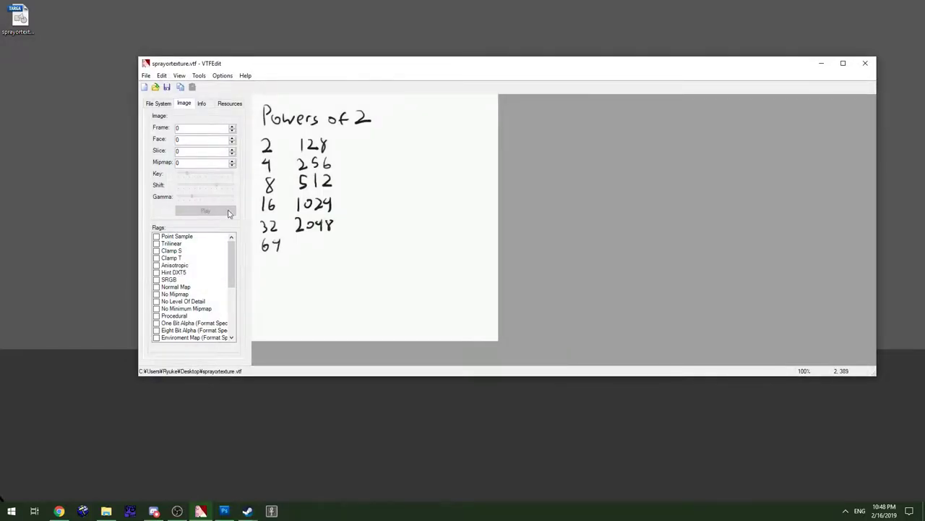
- Create a VMT file for the texture with Surface 1 set to Metal and save it as sprayortexture.vmt on the desktop
left_click(199, 76)
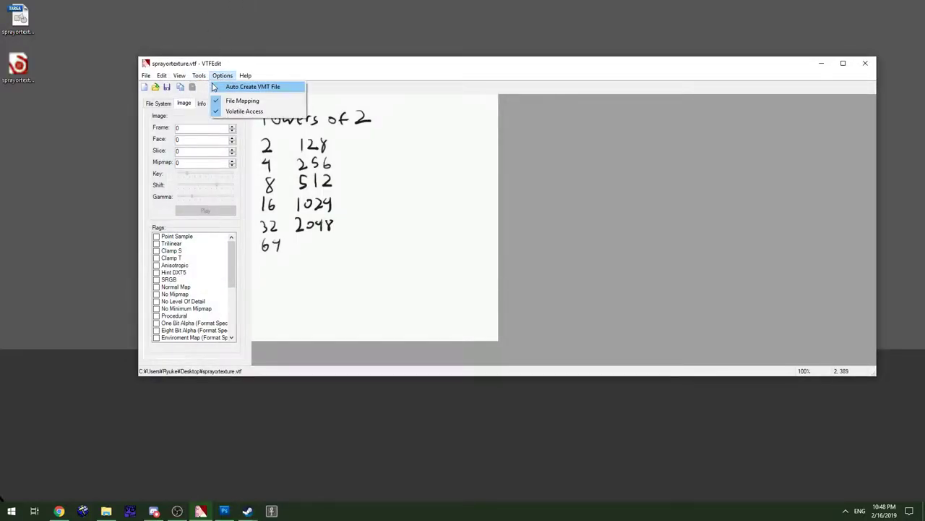
left_click(226, 86)
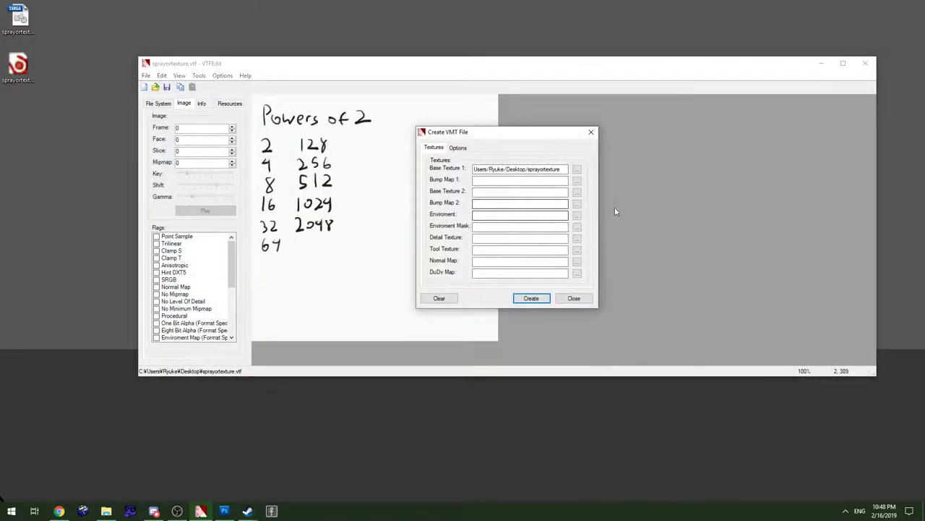
left_click(458, 148)
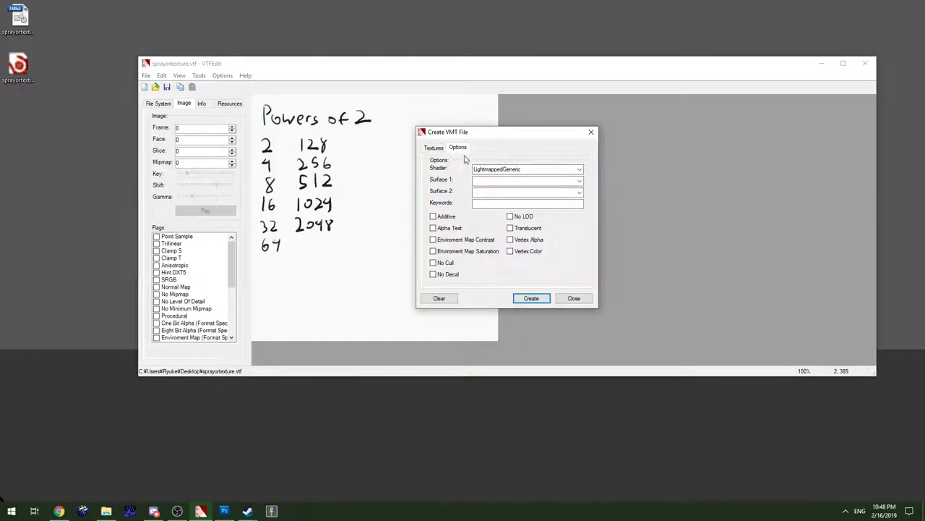
left_click(579, 181)
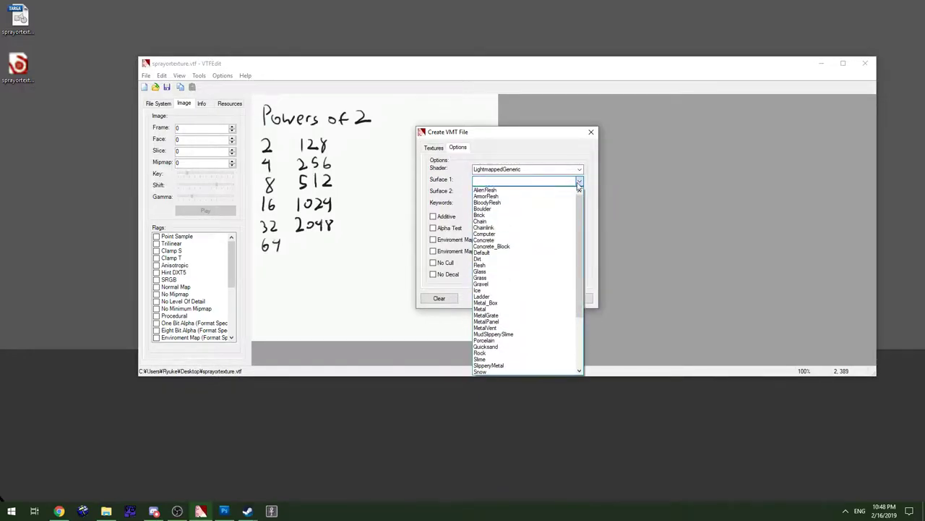
left_click(512, 312)
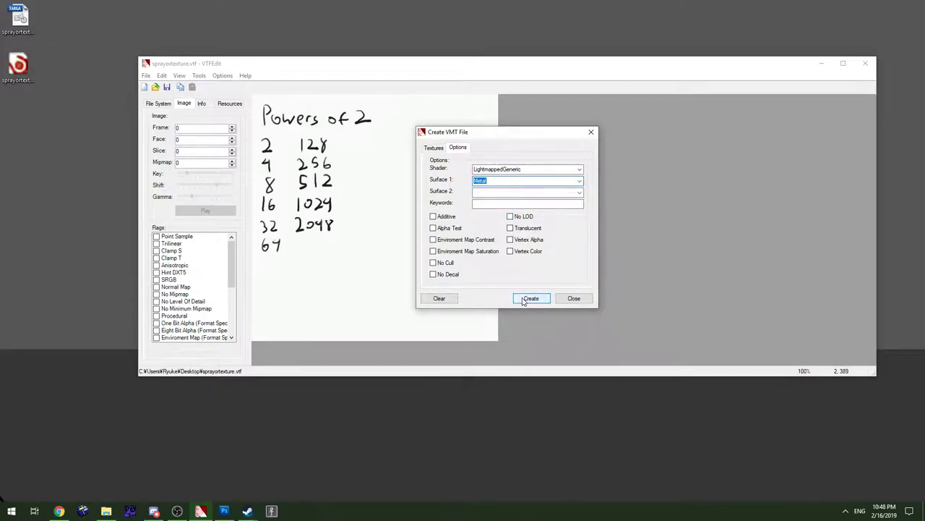
left_click(530, 298)
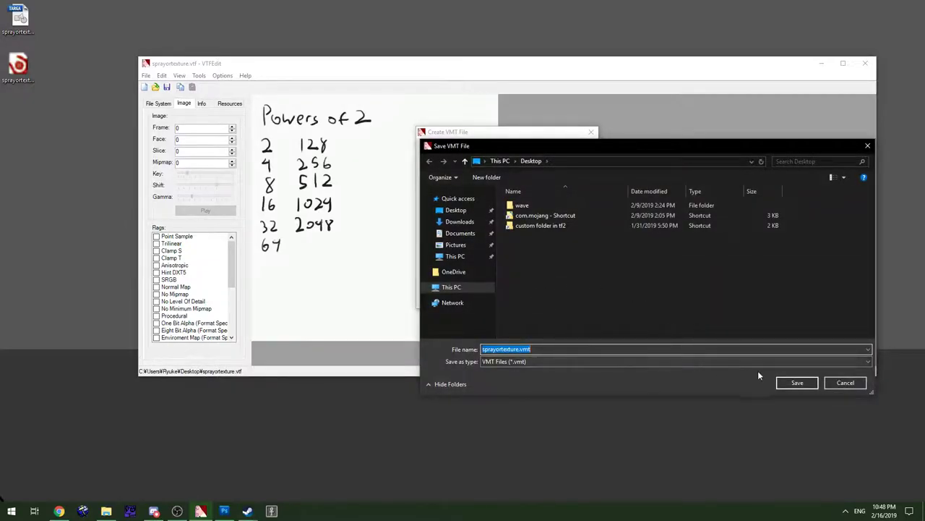
left_click(797, 383)
left_click(572, 295)
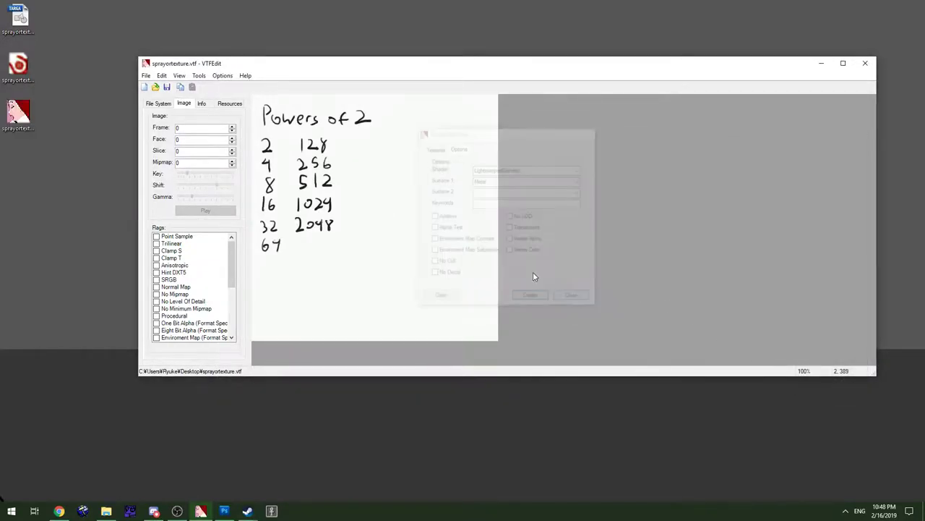
- Copy sprayortexture.vtf and sprayortexture.vmt from the desktop and open Team Fortress 2's tf\custom folder in File Explorer
left_click(11, 88)
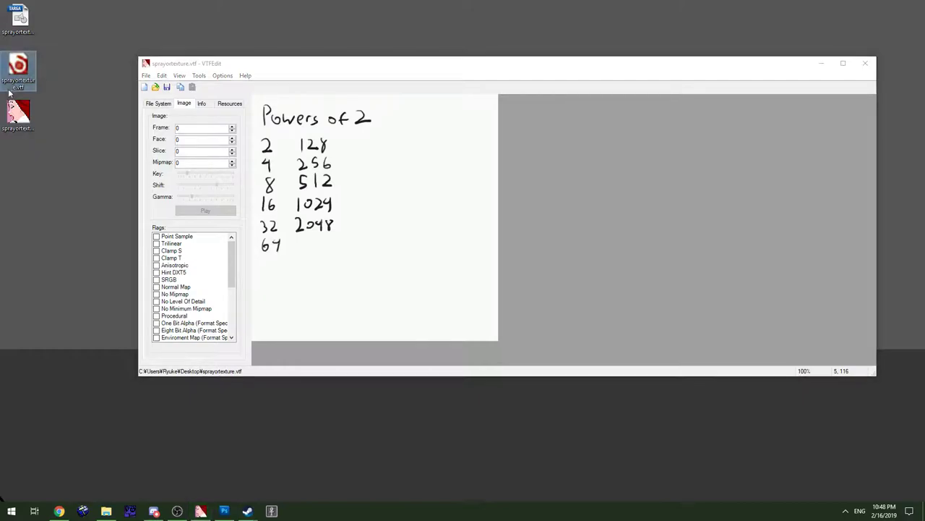
left_click(18, 112)
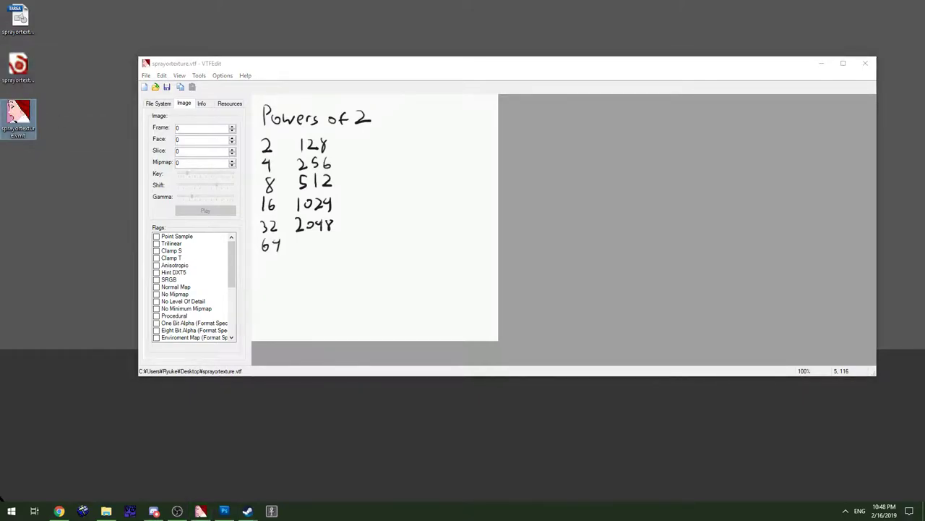
left_click(72, 188)
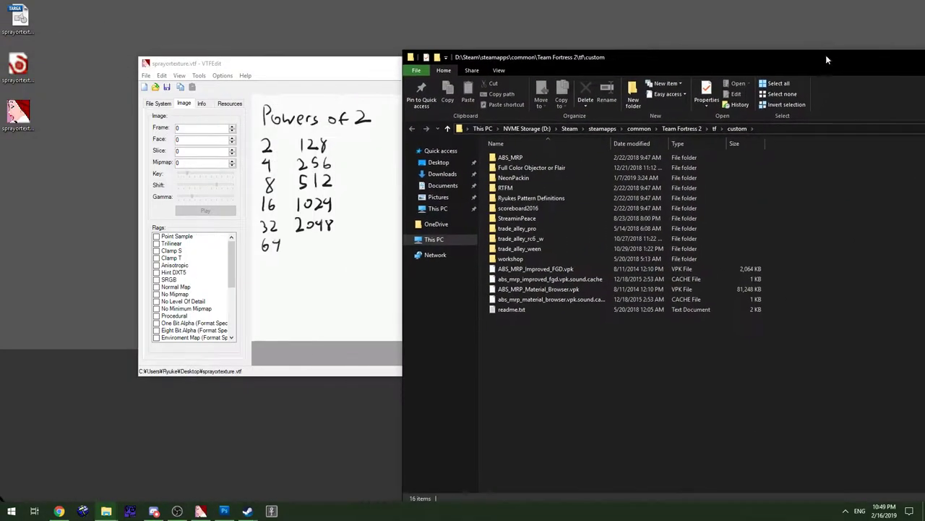
- Create a folder named merlinsmapfiles inside the custom folder and open it
right_click(578, 405)
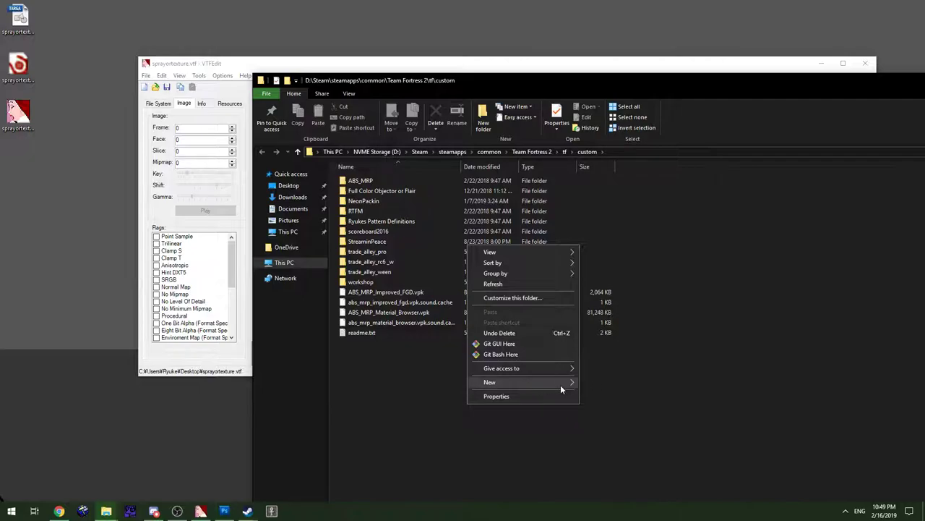
mouse_move(561, 386)
left_click(604, 384)
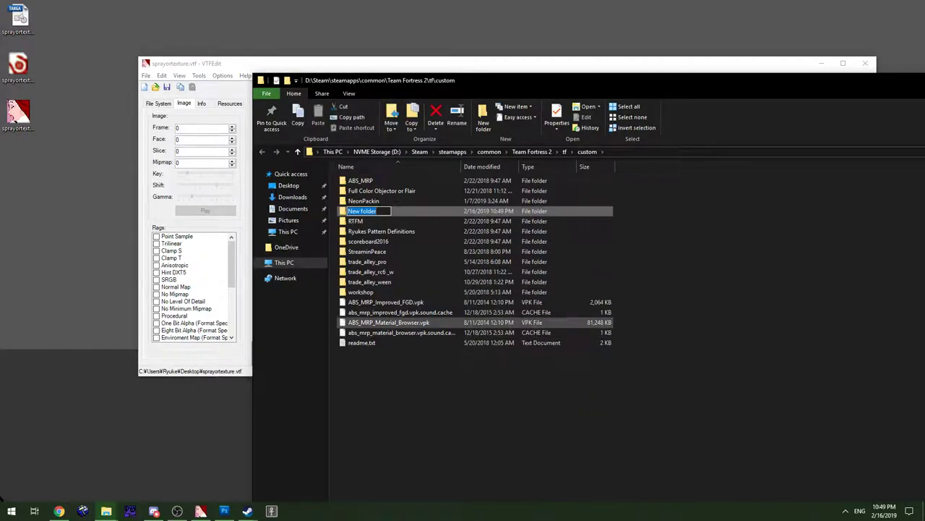
type("merlinsmapfiles")
key("Return")
key("Return")
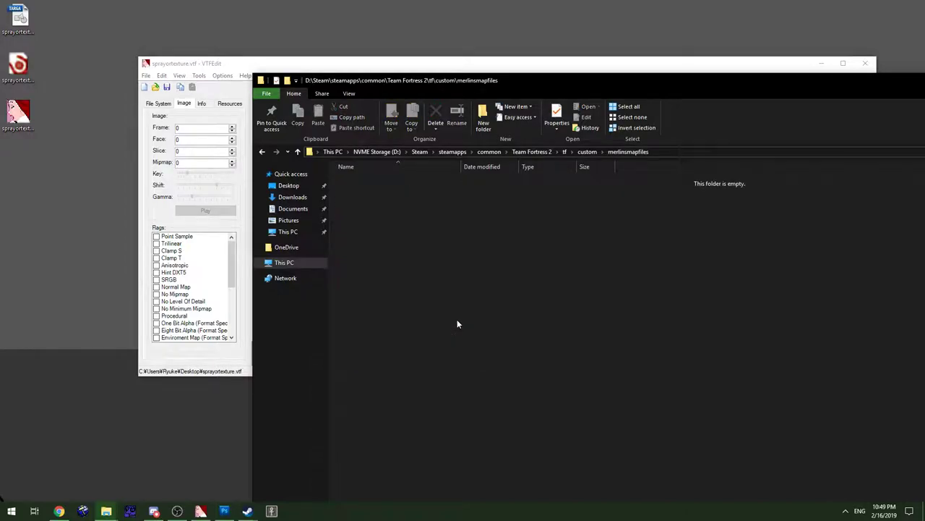
- Create a folder named materials inside merlinsmapfiles
right_click(547, 289)
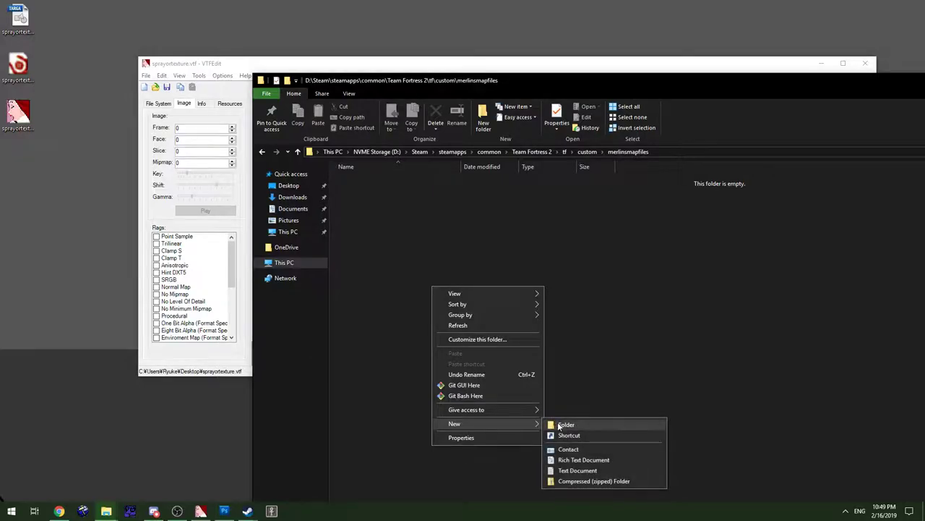
left_click(559, 425)
type("mate")
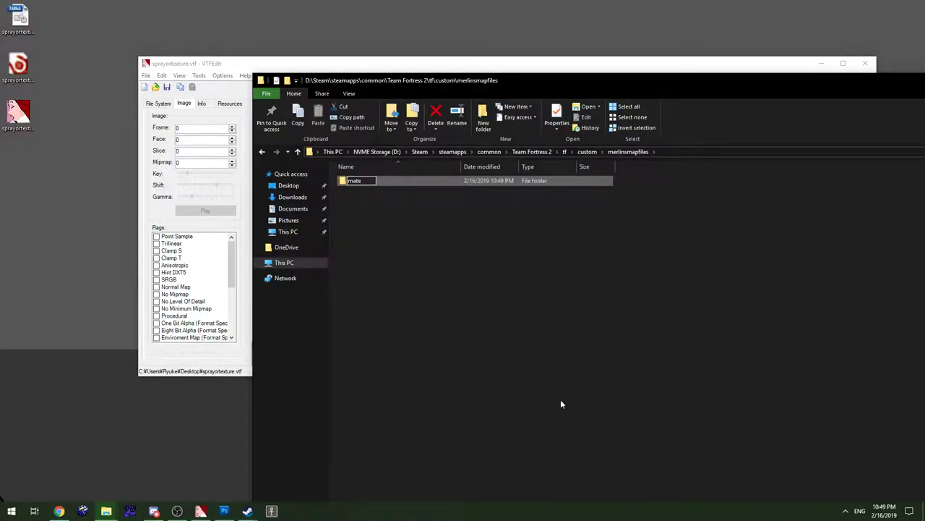
type("rials")
key("Return")
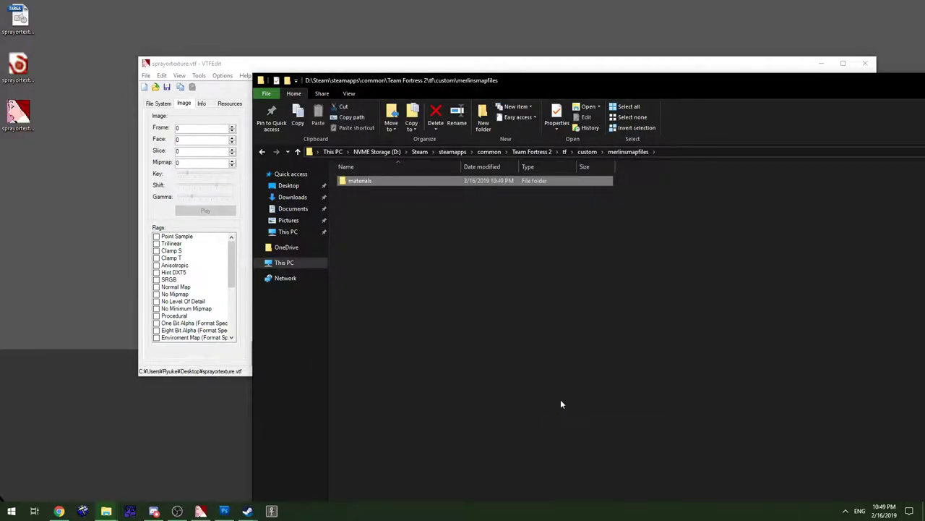
- Open the materials folder and paste the copied sprayortexture VTF and VMT files into it
double_click(358, 180)
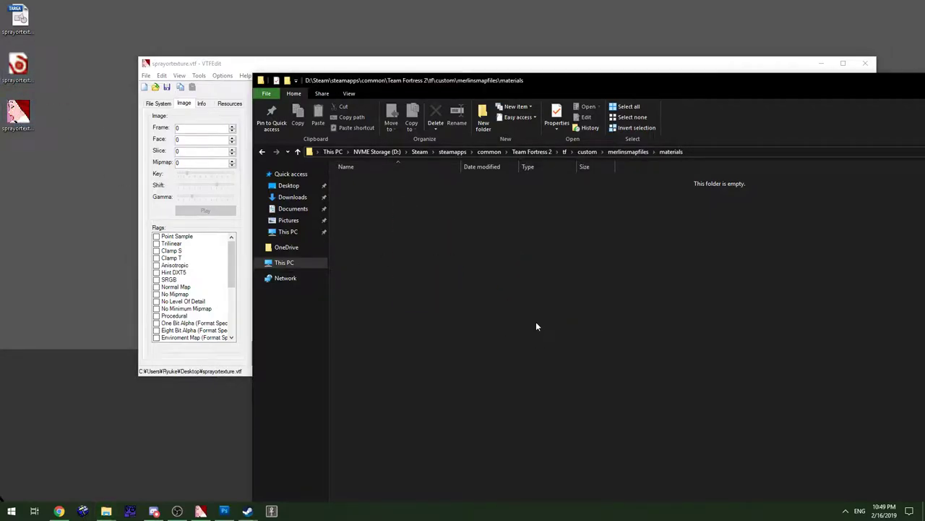
key("ctrl+v")
left_click(472, 250)
- Create a folder named merlin inside materials and move sprayortexture.vmt and sprayortexture.vtf into it
right_click(418, 253)
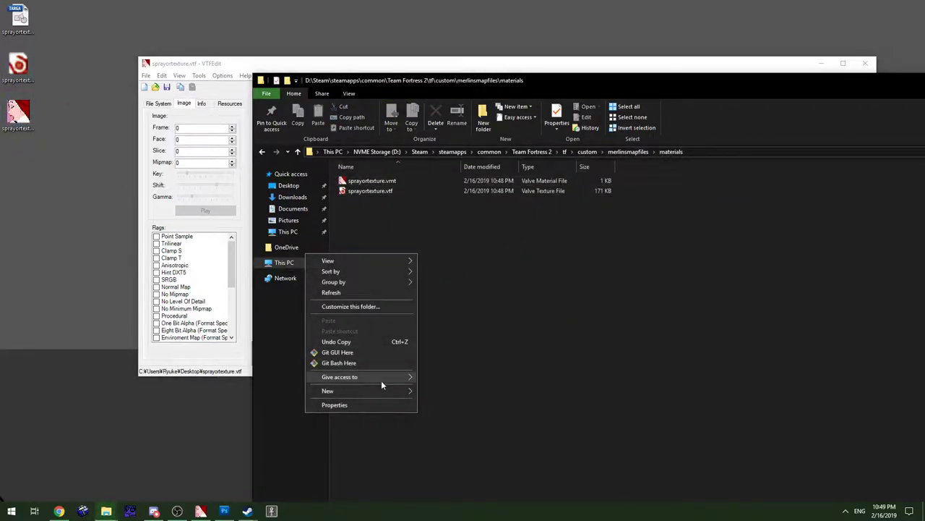
mouse_move(391, 397)
left_click(441, 391)
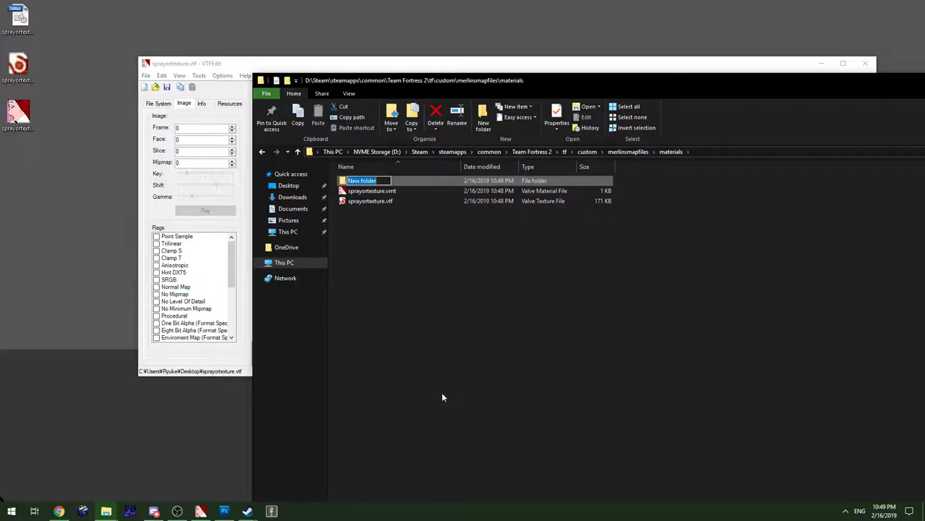
type("marlinlin")
key("Return")
left_click_drag(385, 243, 356, 182)
- In the merlin folder's sprayortexture.vmt, set the $basetexture path to materials/merlin/sprayortexture, save it, and reopen the file to check the path
double_click(355, 182)
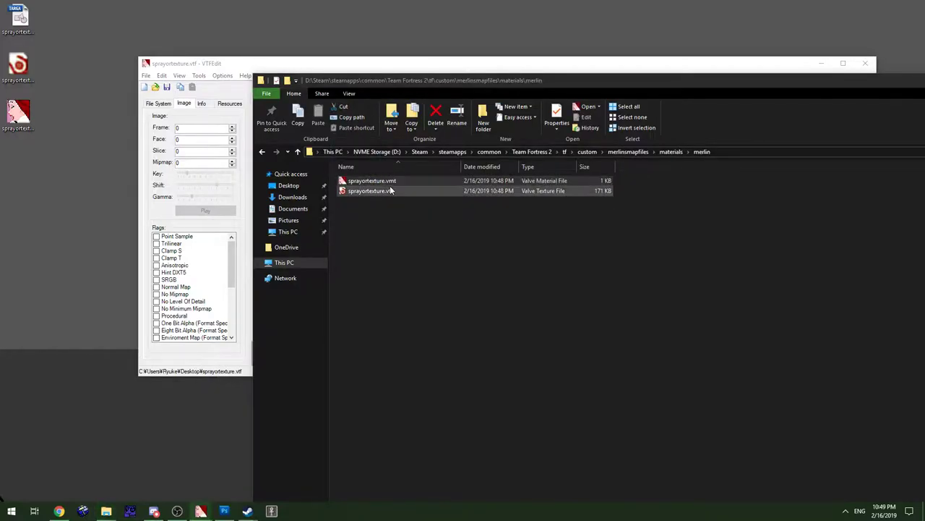
mouse_move(2, 205)
left_mouse_down()
mouse_move(579, 187)
mouse_move(562, 202)
left_mouse_up()
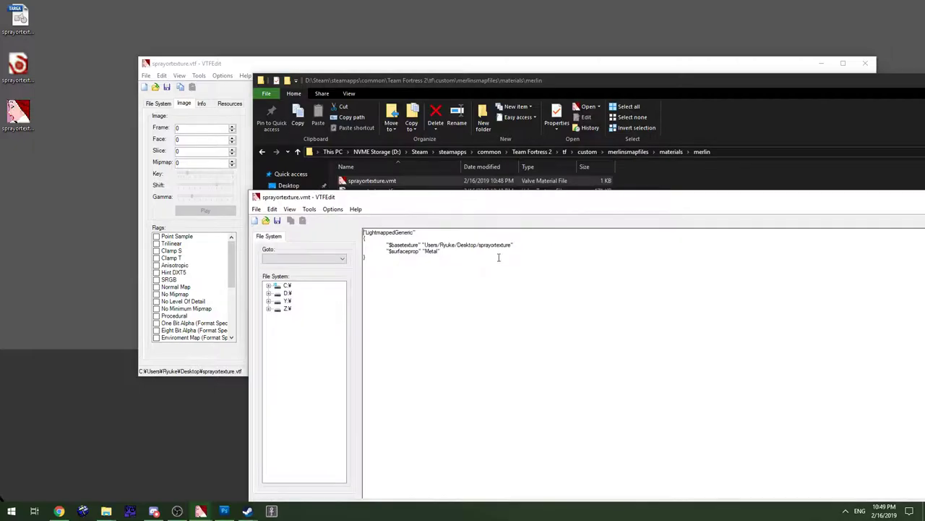
mouse_move(511, 244)
left_mouse_down()
mouse_move(421, 252)
mouse_move(425, 245)
left_mouse_up()
type("material")
left_click_drag(842, 201, 703, 156)
left_click(824, 158)
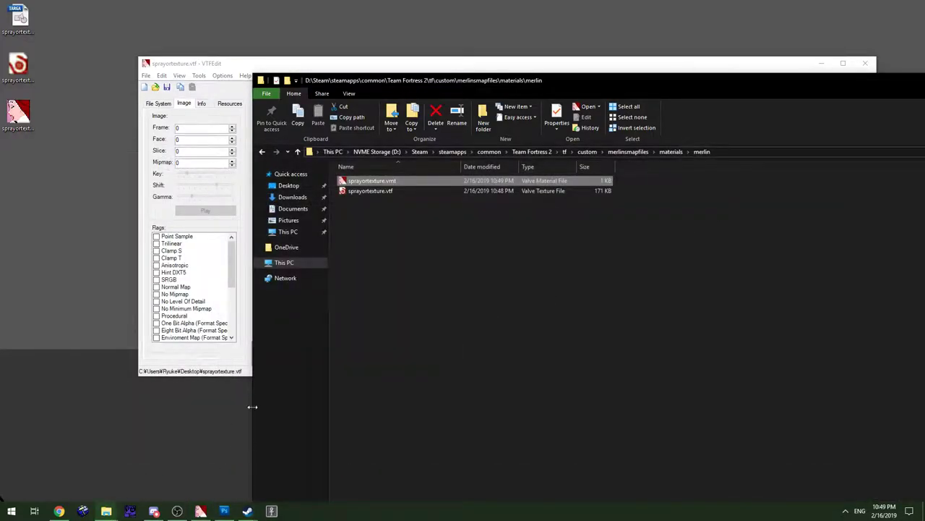
double_click(368, 182)
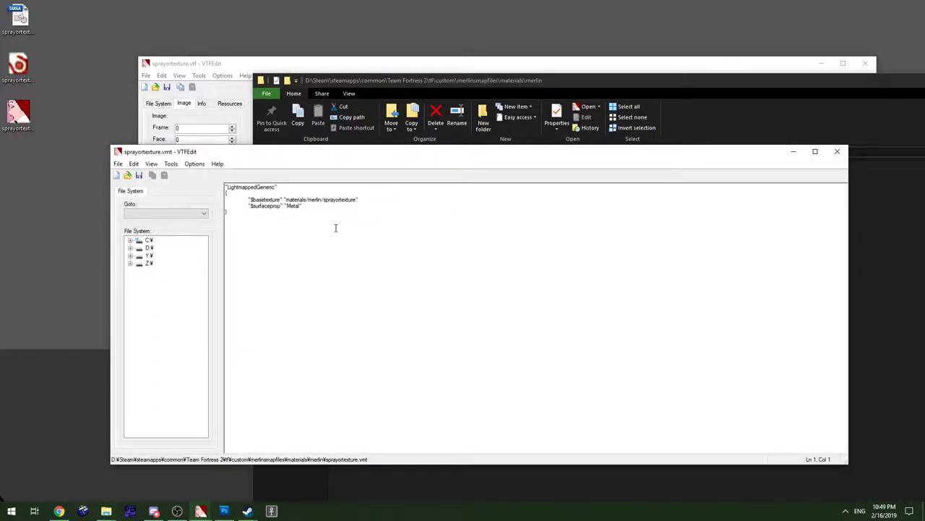
left_click(838, 152)
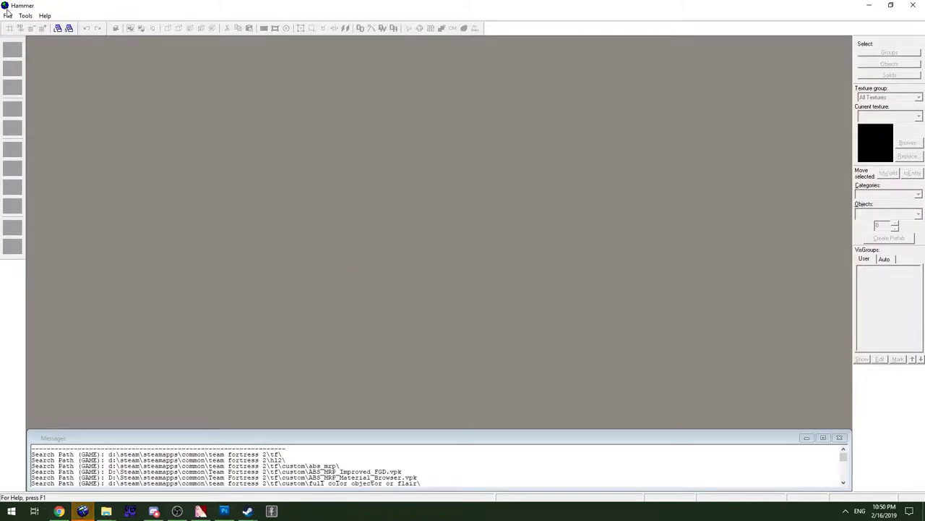
- Switch to Hammer, start a new map and insert the Testbed prefab near the origin in the top view
left_click(7, 15)
left_click(18, 26)
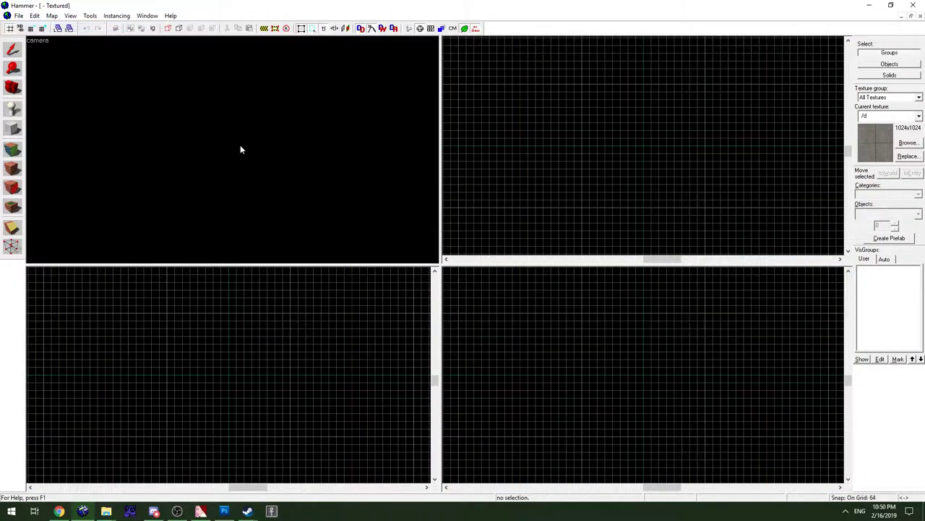
left_click(13, 108)
left_click(918, 194)
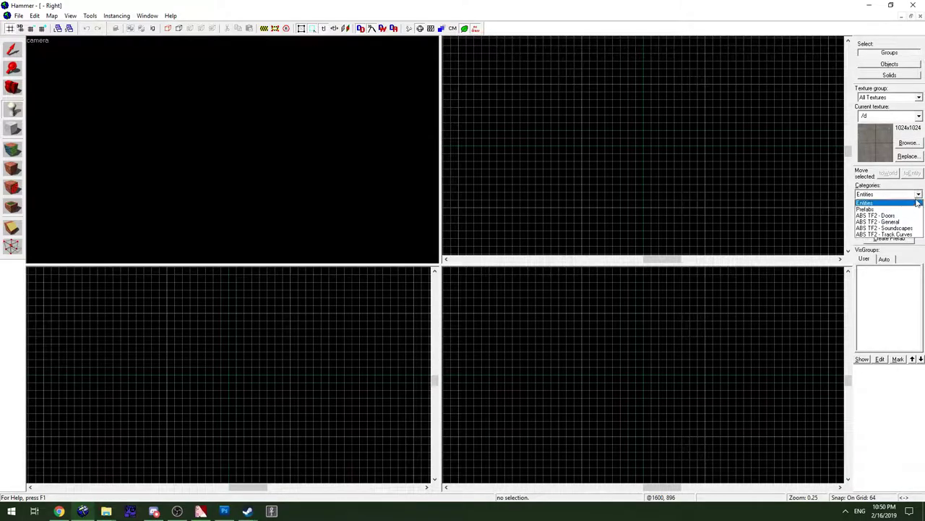
left_click(907, 211)
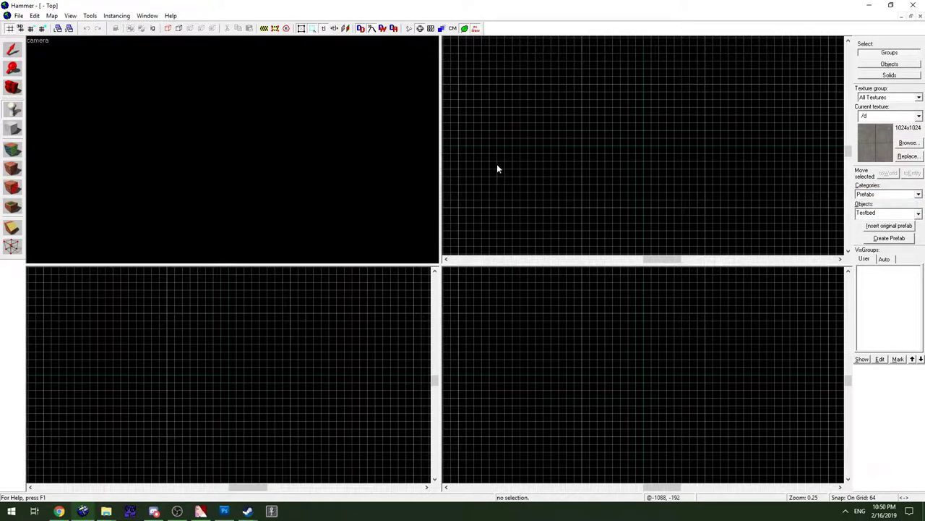
left_click(650, 148)
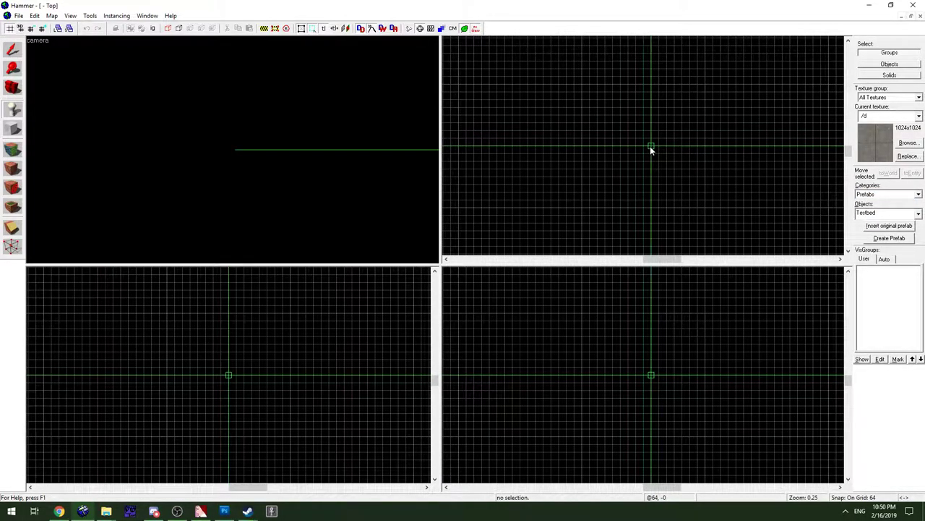
key("Return")
left_click(12, 50)
key("z")
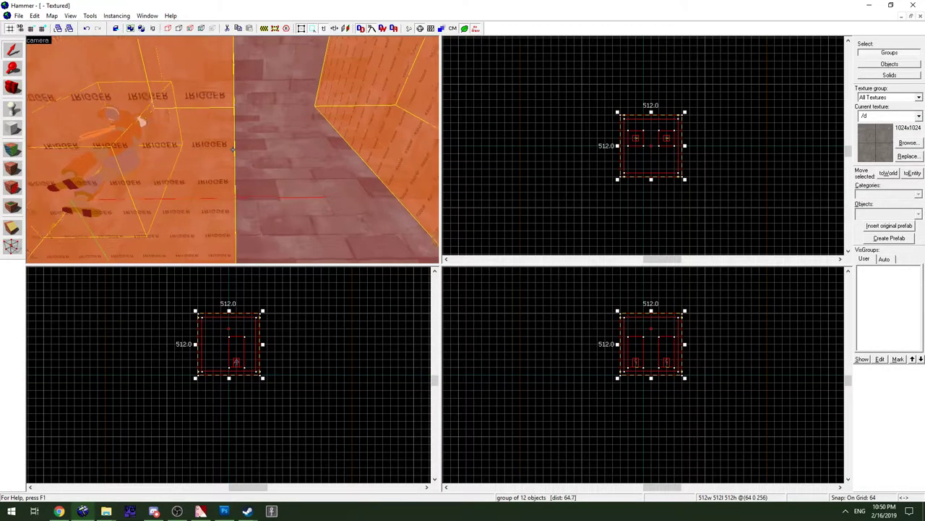
key("Escape")
key("z")
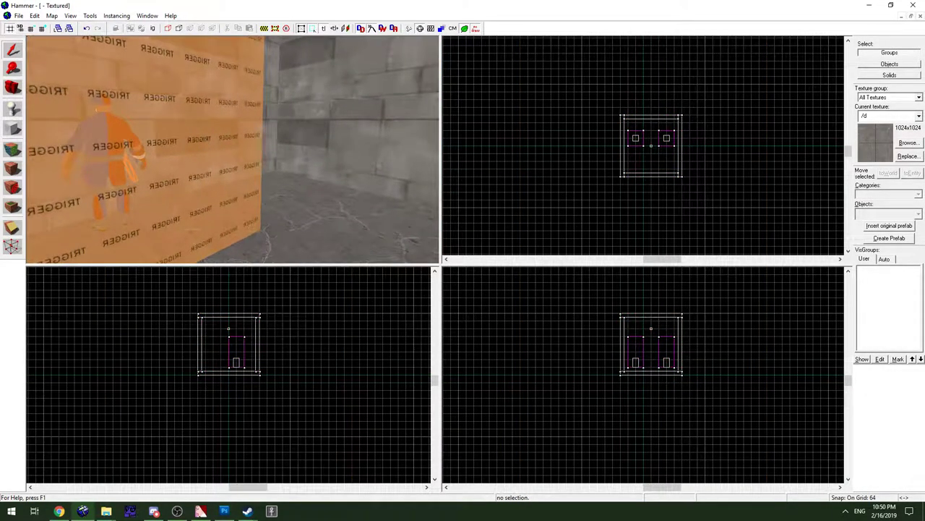
- Create a block 128 by 64 units and 512 units tall inside the room, in front of the two trigger volumes
key("shift+b")
scroll(651, 151, "up", 5)
left_click_drag(626, 157, 665, 176)
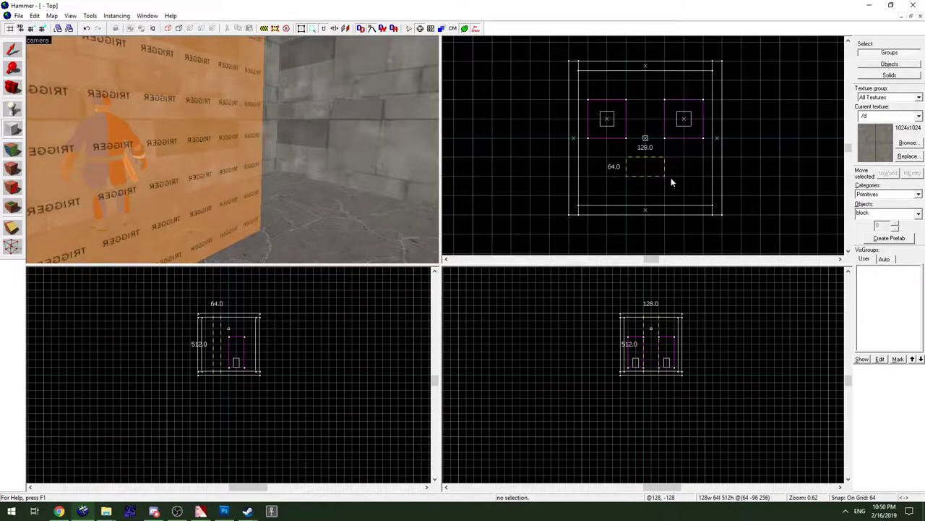
key("Return")
key("shift+s")
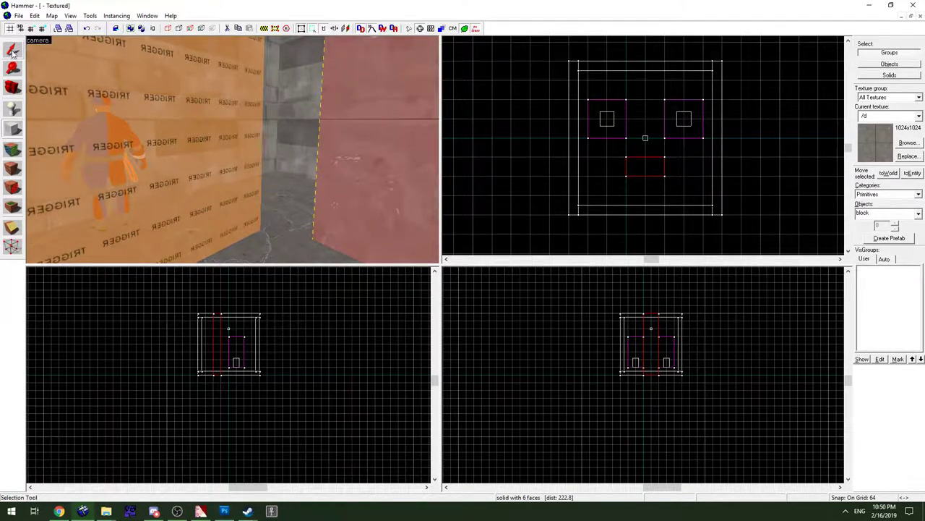
- Filter the texture browser by spray and choose merlin/sprayortexture as the current texture
left_click(908, 143)
type("merlin")
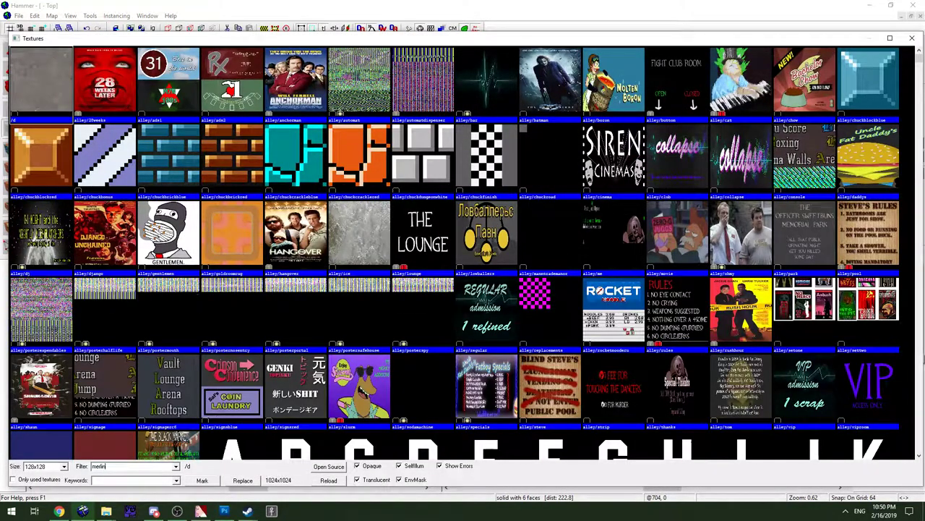
type("spray")
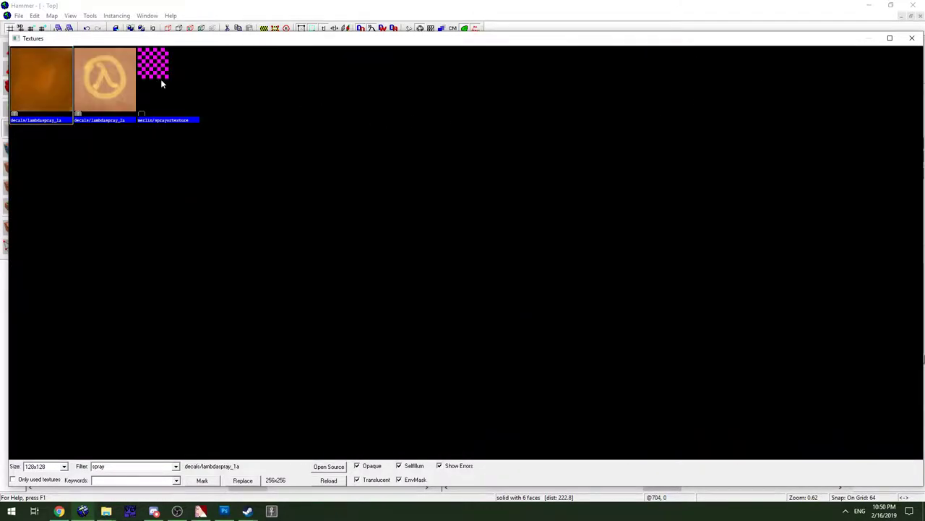
double_click(161, 81)
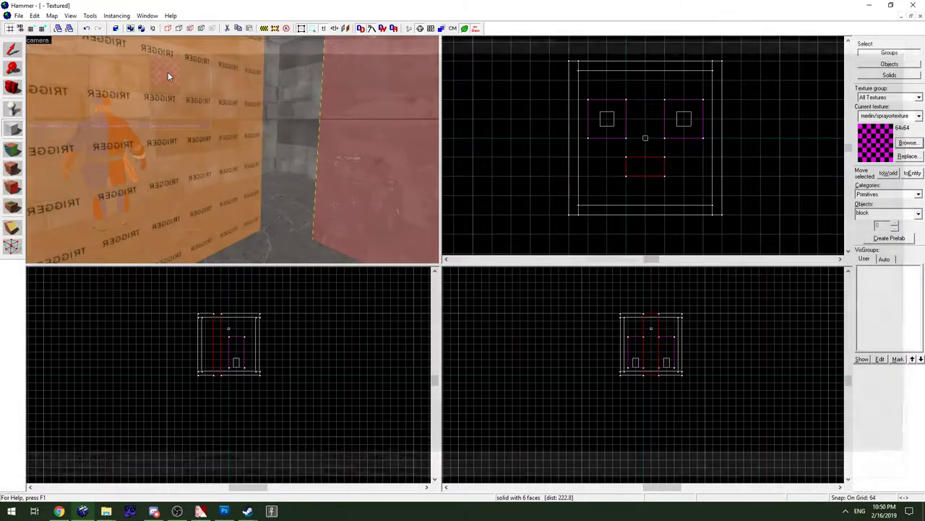
- Face the new block in the camera view and apply the merlin/sprayortexture texture to all its faces
key("z")
key("shift+a")
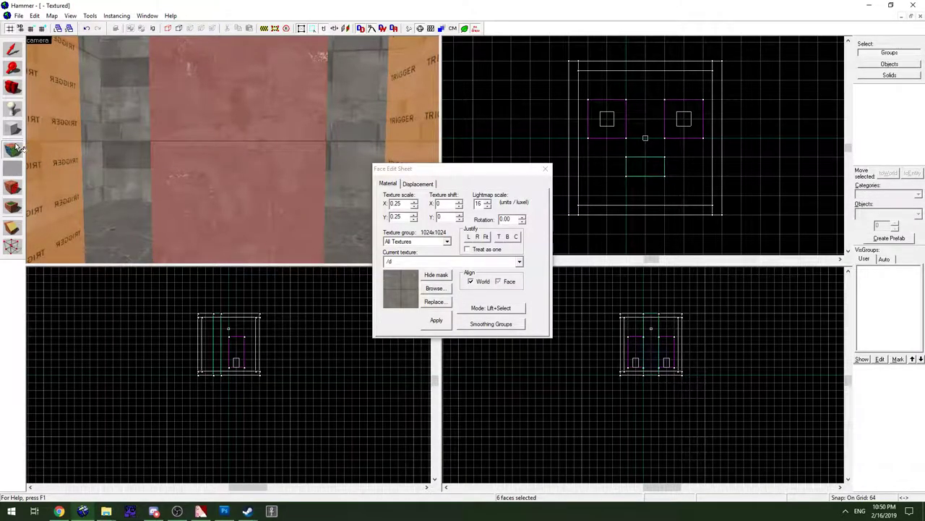
left_click(437, 287)
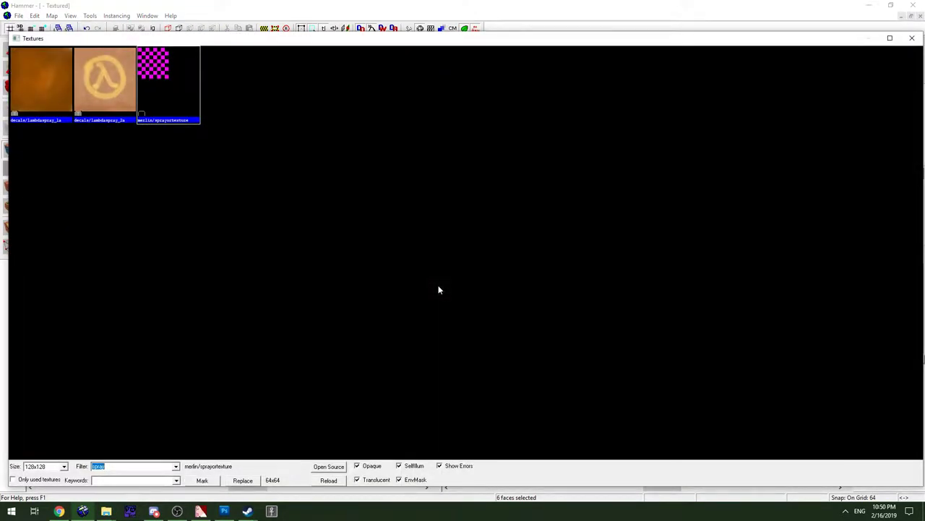
double_click(163, 101)
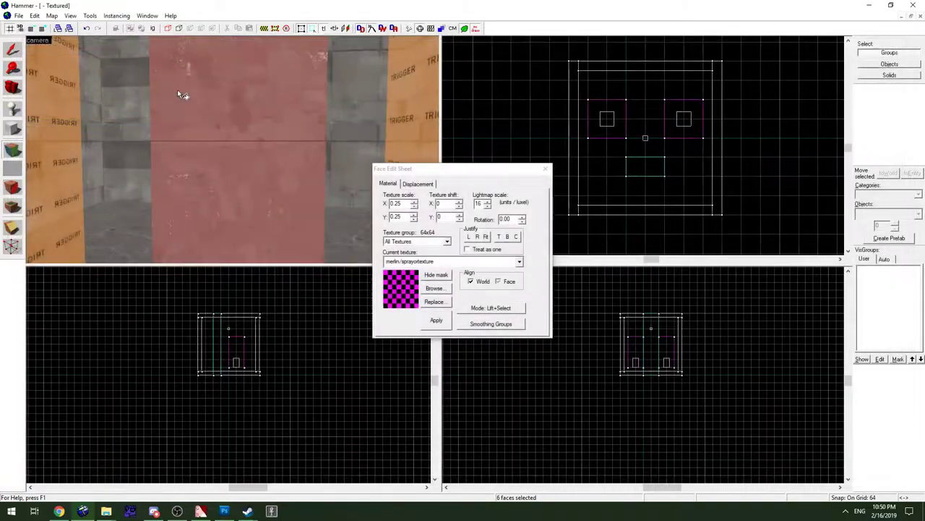
left_click(19, 52)
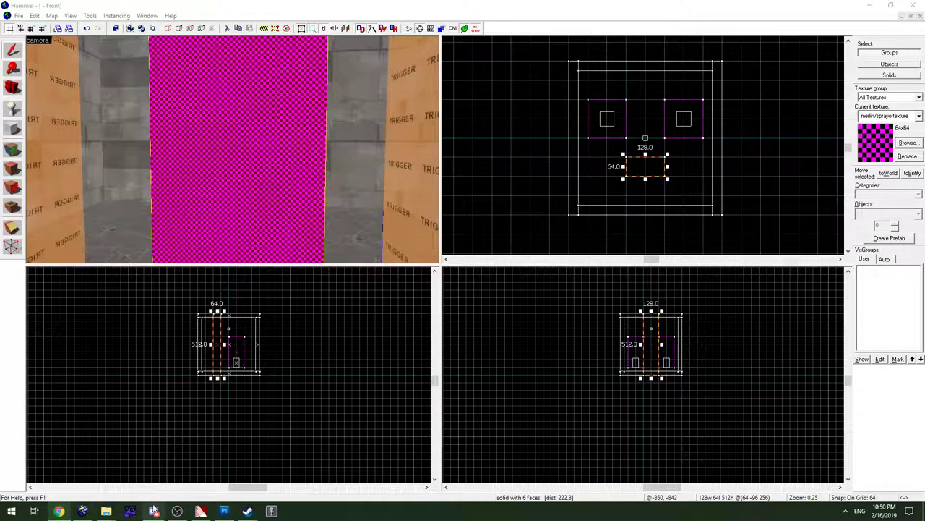
- Switch to File Explorer's merlin folder, check the image in sprayortexture.vtf, and reopen sprayortexture.vmt
mouse_move(105, 511)
left_click(145, 478)
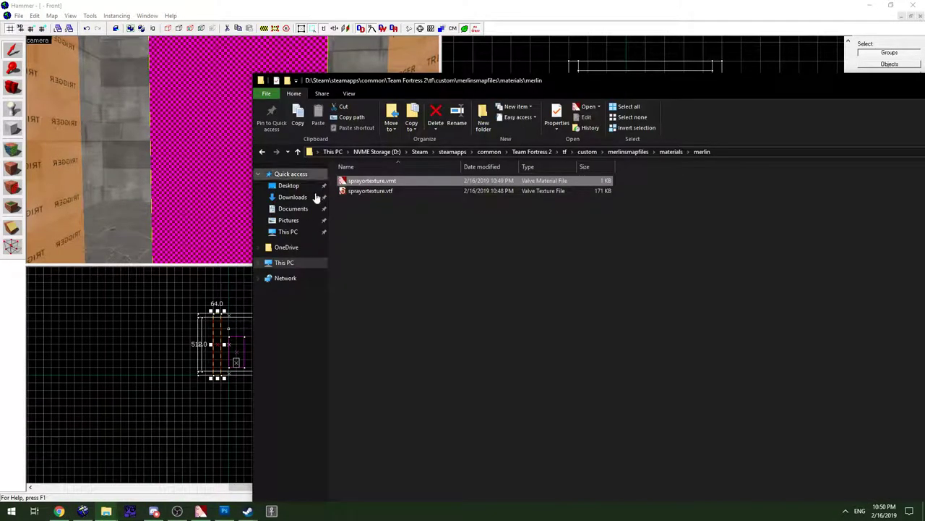
left_click(377, 192)
double_click(377, 191)
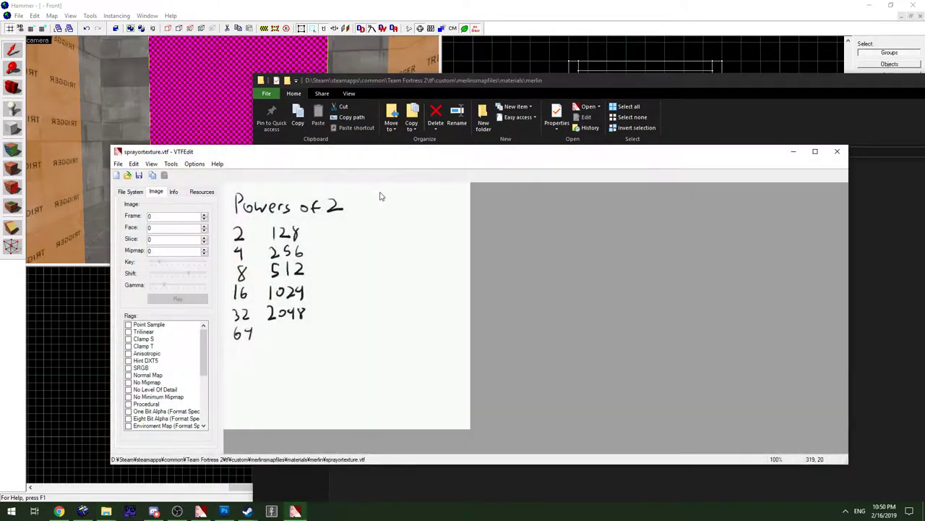
left_click(832, 150)
double_click(370, 180)
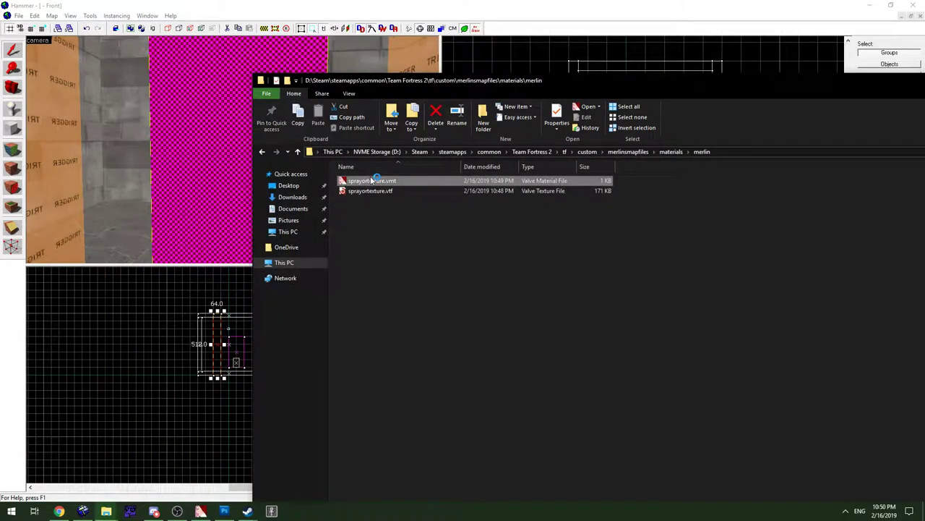